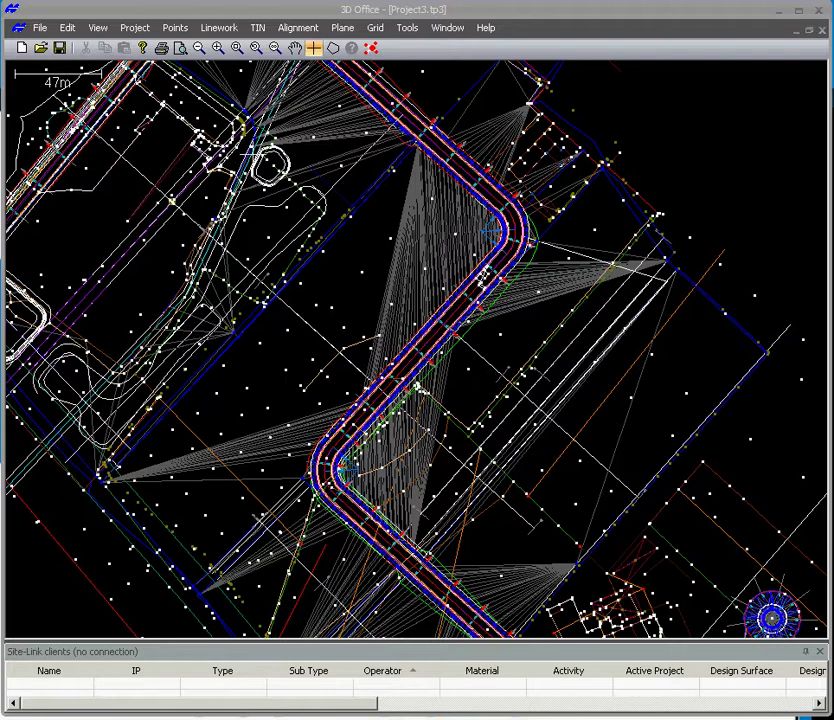
- Examine the properties of the Plates-forme zoning - Triangles TIN surface, including its layer, visibility, triangles and surface area
{"action": "left_click", "coordinate": [256, 30]}
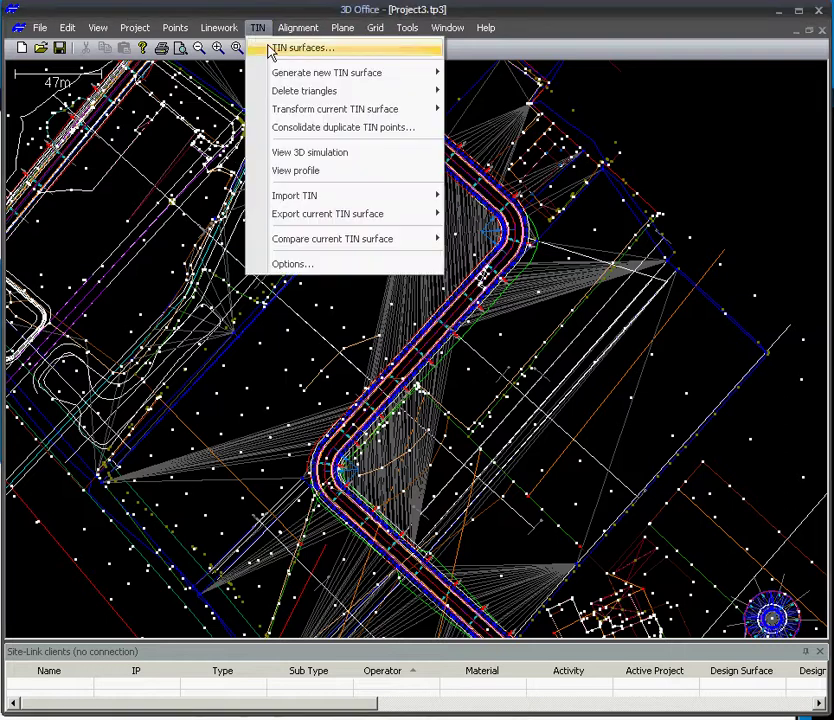
{"action": "left_click", "coordinate": [271, 50]}
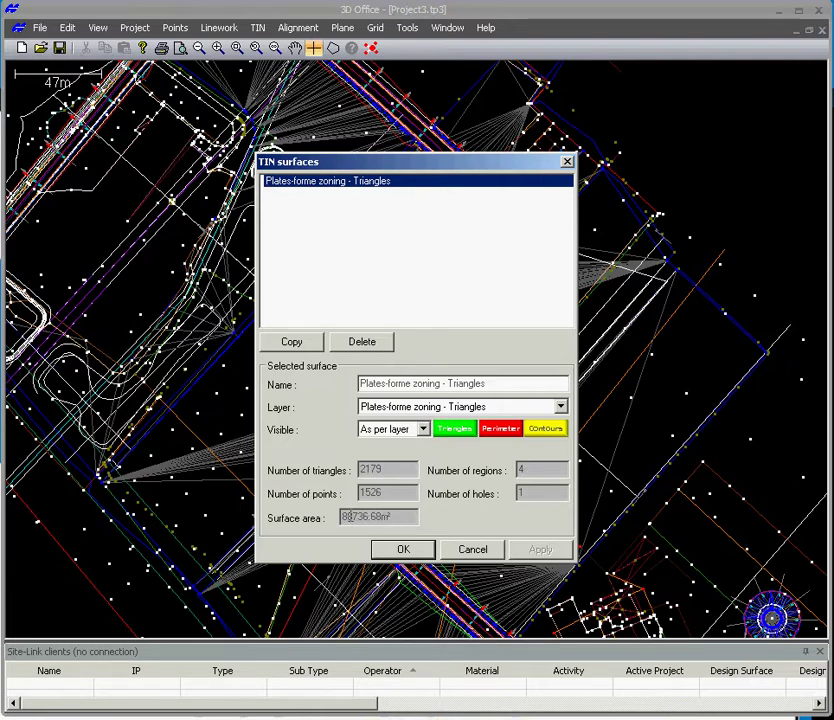
{"action": "left_click", "coordinate": [388, 549]}
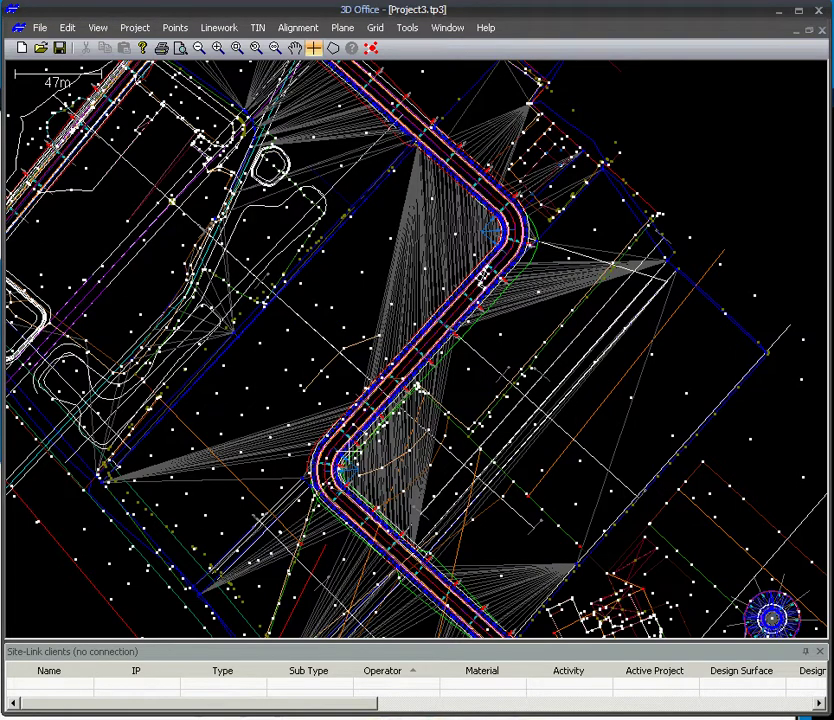
- Import the TIN surface from the AutoCAD file Terrain existant.dwg on the Desktop
{"action": "left_click", "coordinate": [265, 33]}
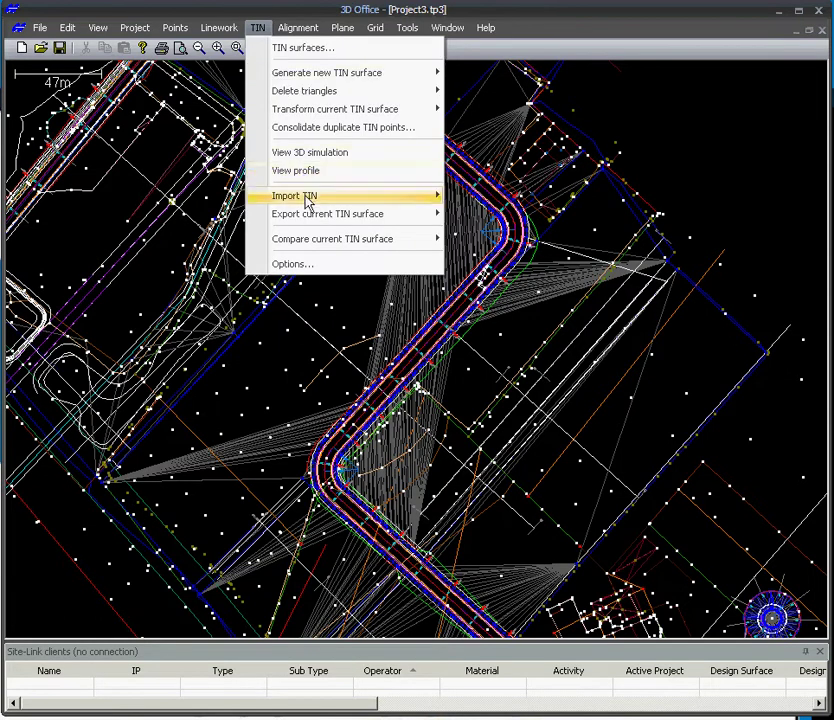
{"action": "mouse_move", "coordinate": [348, 202]}
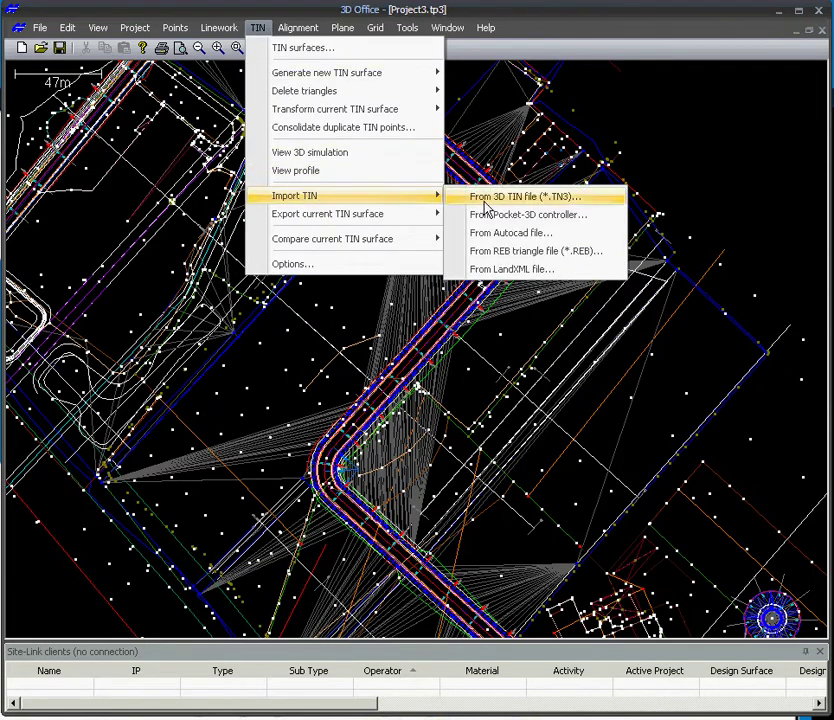
{"action": "left_click", "coordinate": [502, 238]}
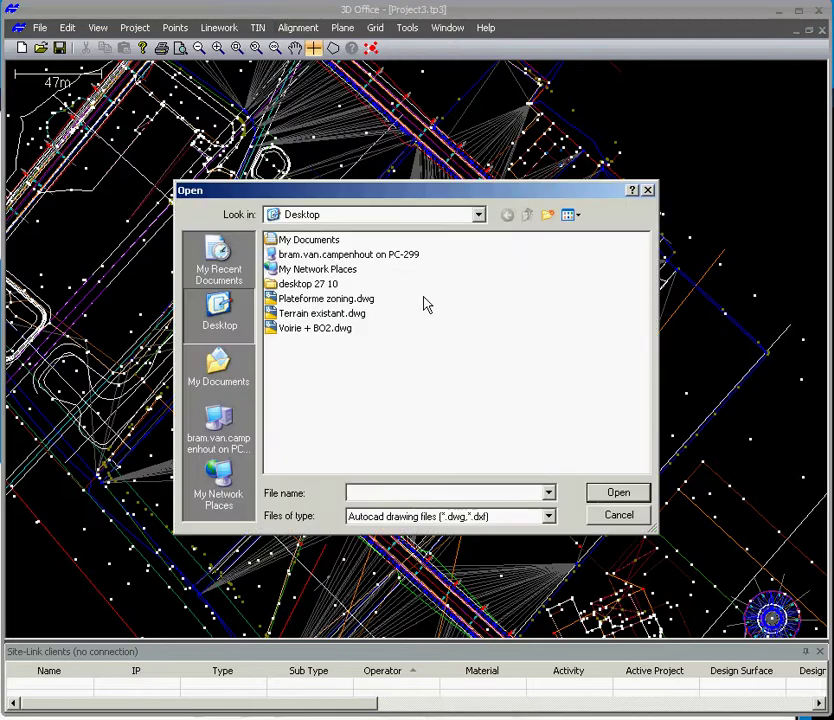
{"action": "double_click", "coordinate": [337, 318]}
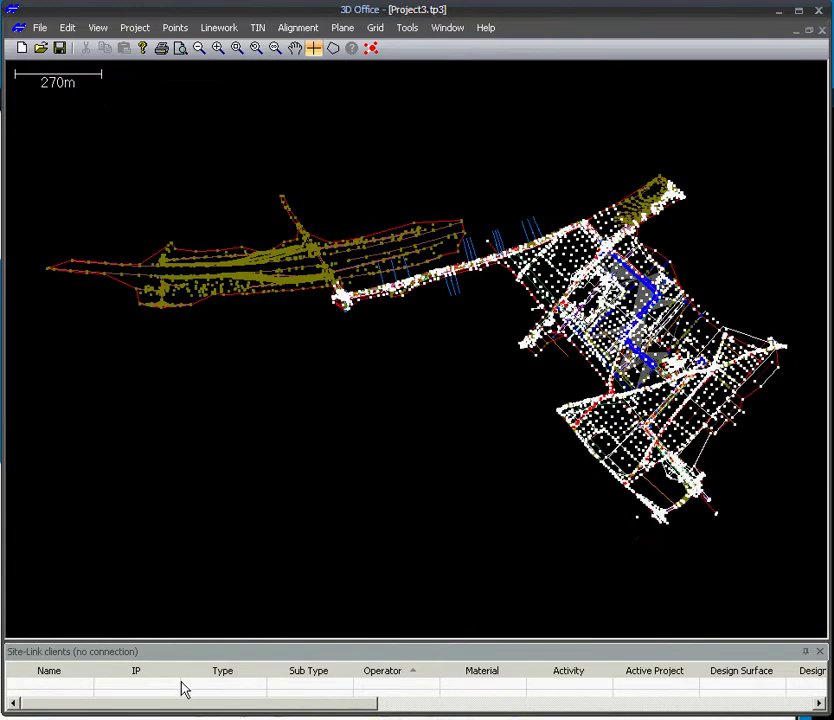
- Turn on the status bar to display coordinates below the drawing
{"action": "left_click", "coordinate": [100, 29]}
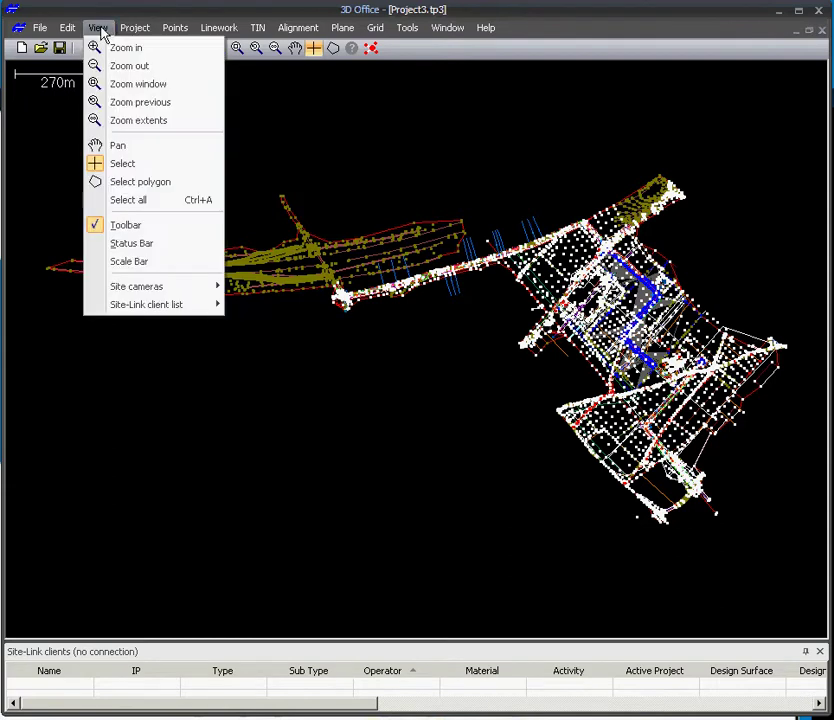
{"action": "left_click", "coordinate": [131, 244]}
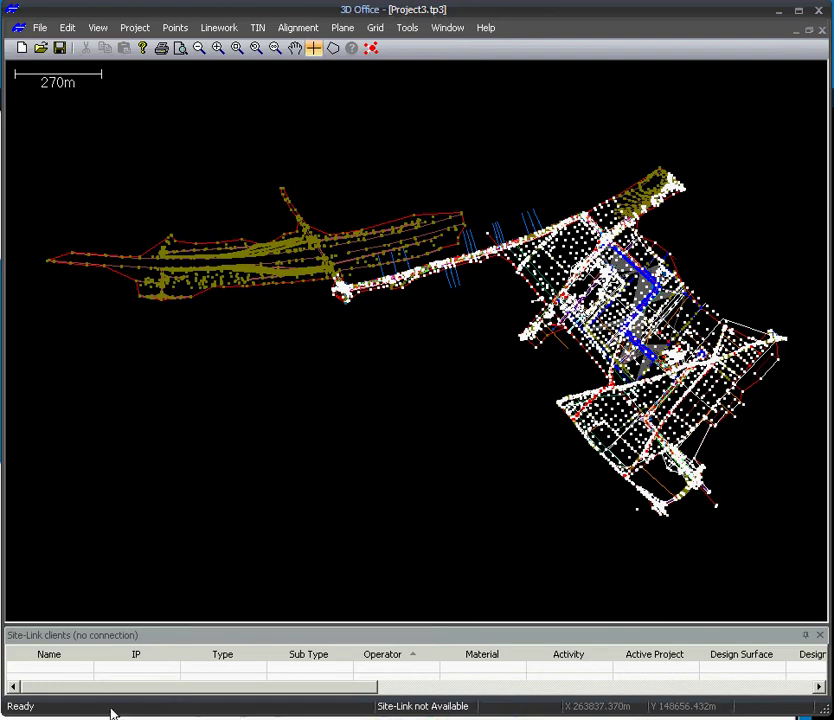
- Set the TIN plan view options to show triangle edges and contours with a contour interval of 0.5 m
{"action": "left_click", "coordinate": [237, 48]}
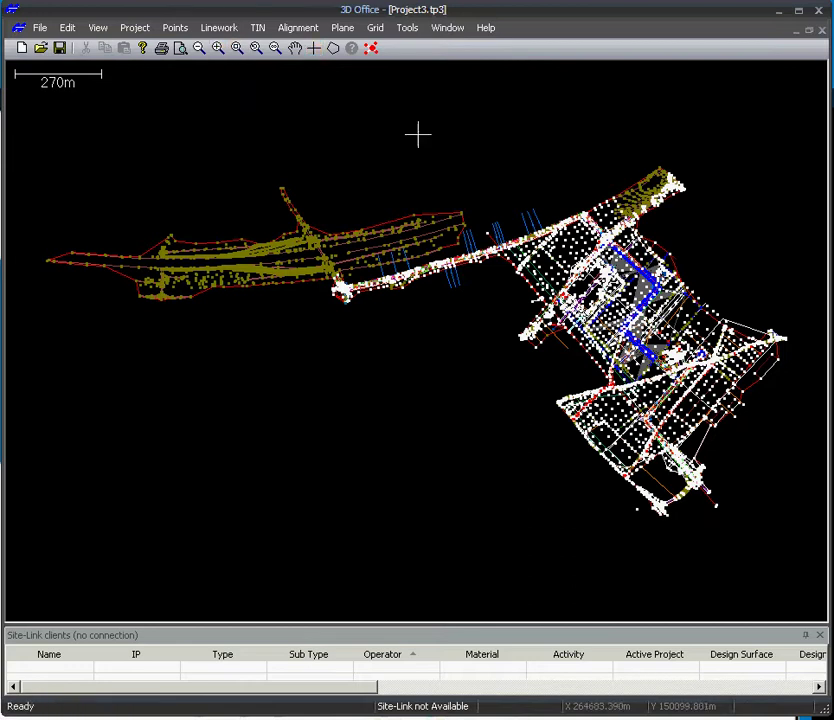
{"action": "left_click_drag", "start_coordinate": [540, 231], "coordinate": [717, 370]}
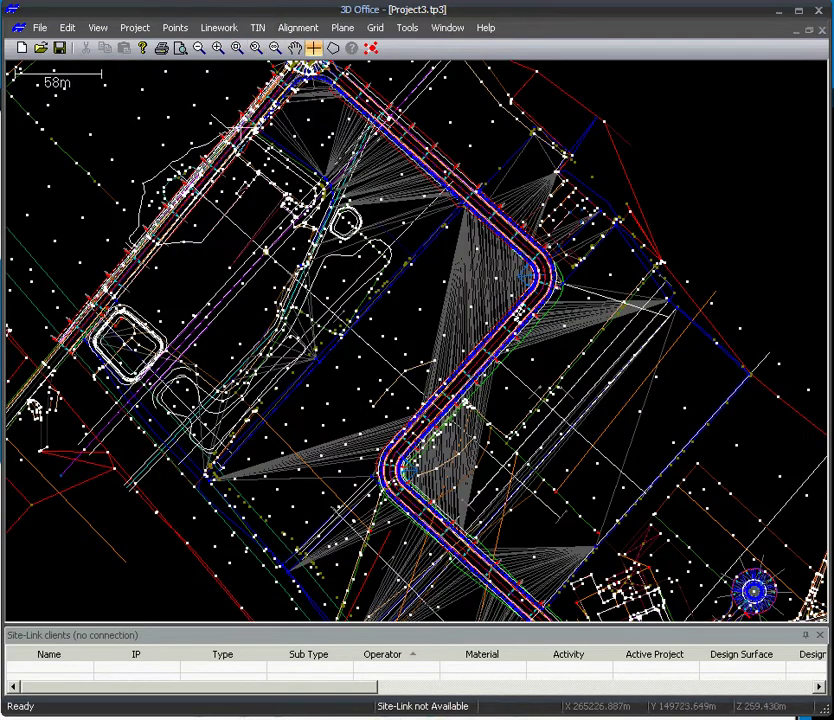
{"action": "left_click", "coordinate": [257, 27]}
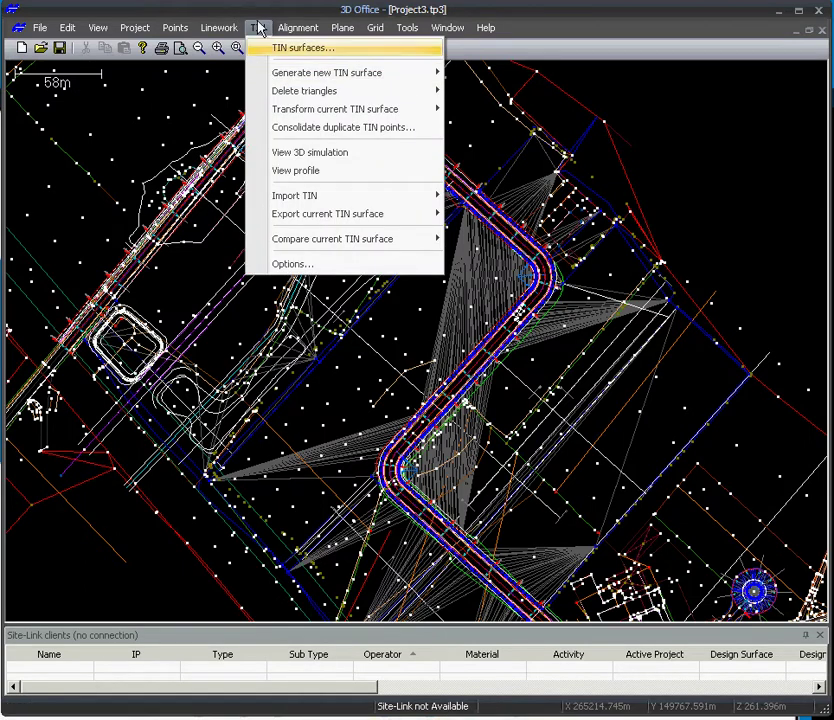
{"action": "left_click", "coordinate": [287, 263]}
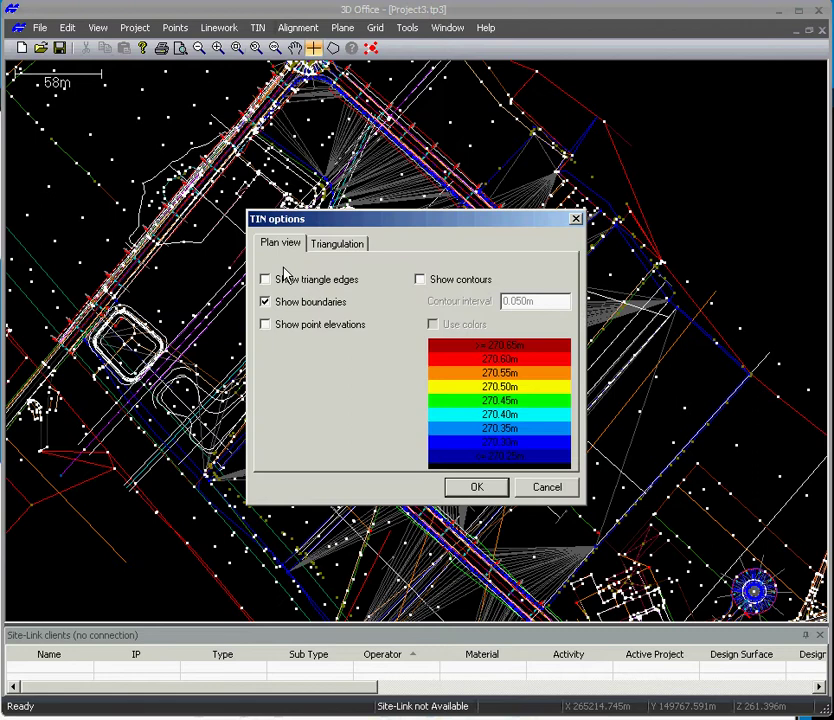
{"action": "left_click", "coordinate": [265, 281]}
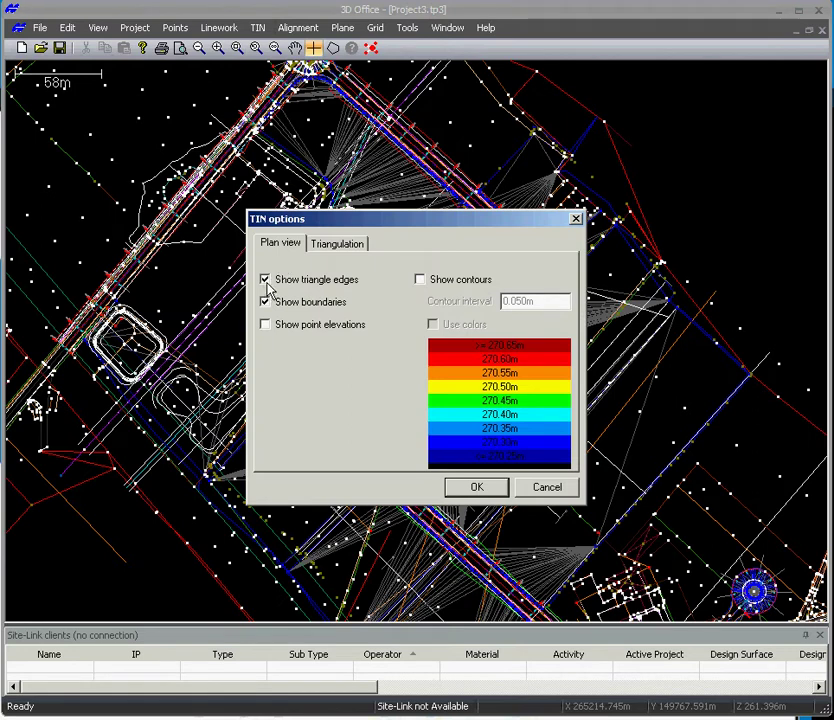
{"action": "left_click", "coordinate": [419, 281]}
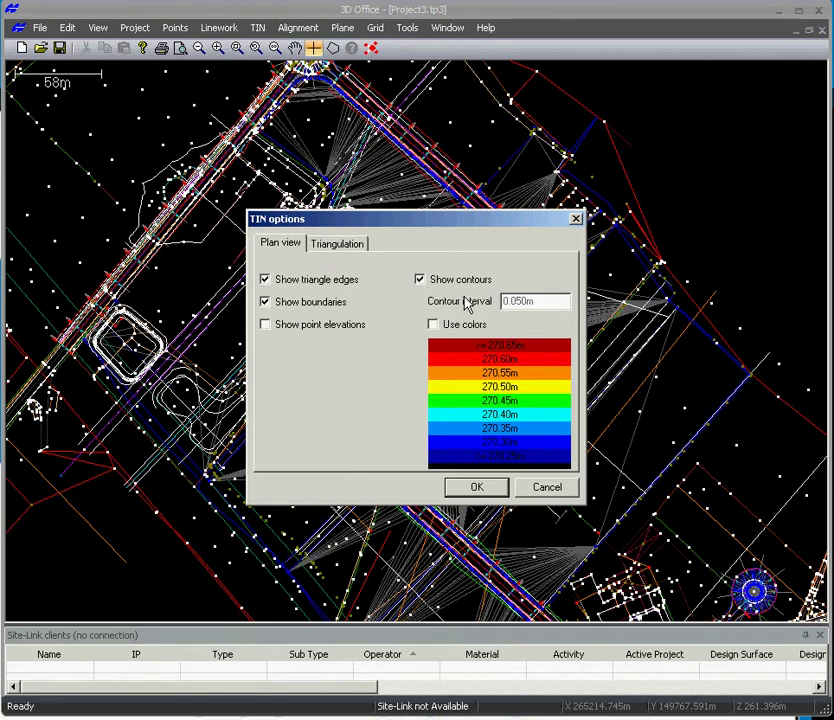
{"action": "left_click", "coordinate": [538, 300]}
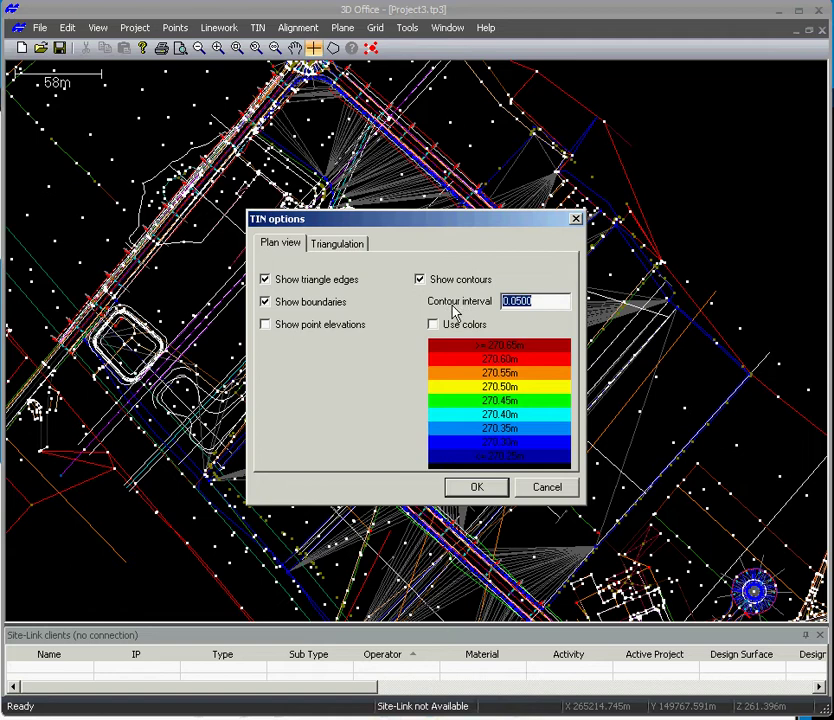
{"action": "key", "text": "BackSpace"}
{"action": "type", "text": "5"}
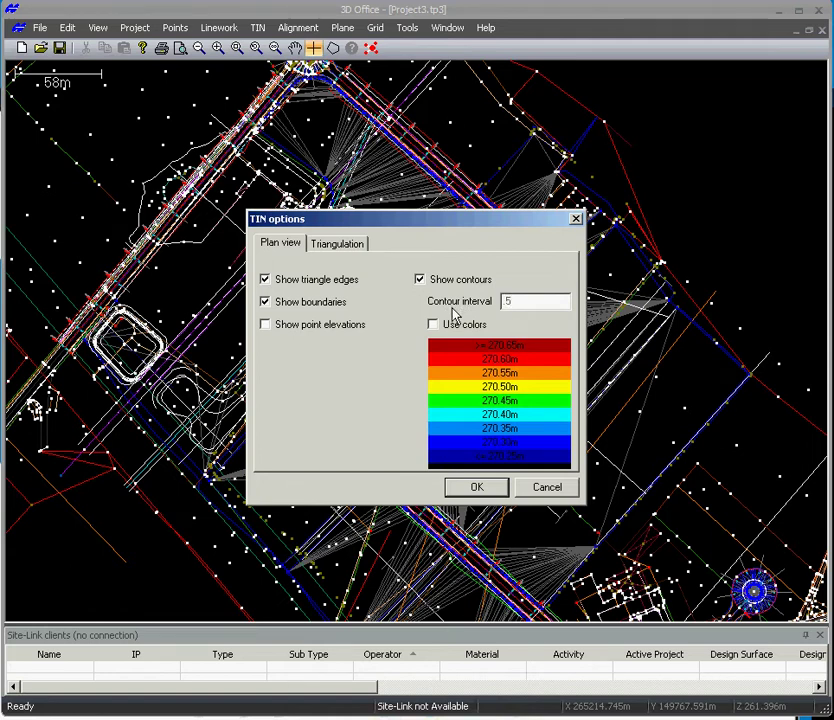
{"action": "left_click", "coordinate": [478, 487]}
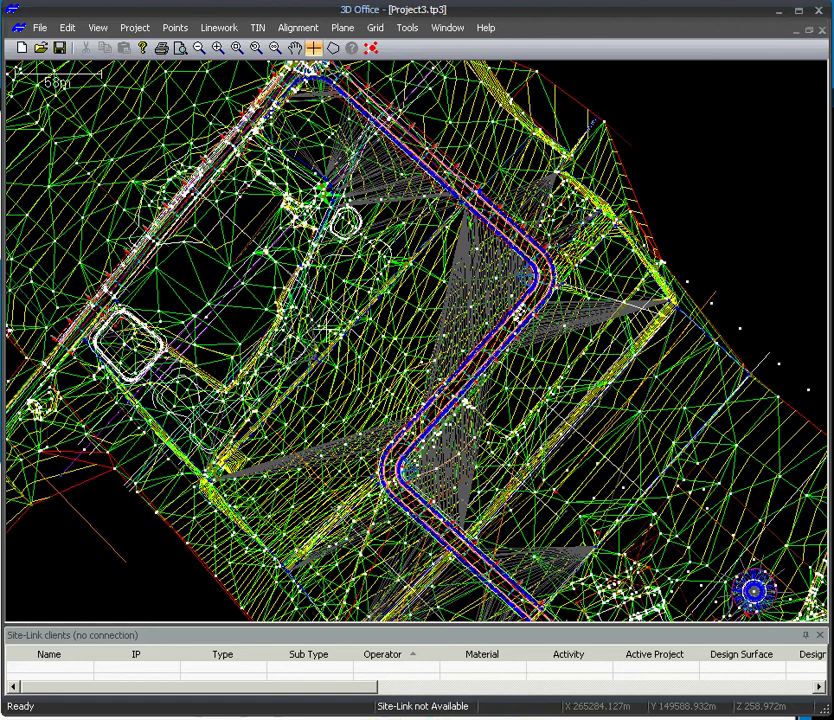
- Hide the Terrain - Triangles surface by setting its visibility to No
{"action": "left_click", "coordinate": [260, 28]}
{"action": "left_click", "coordinate": [262, 48]}
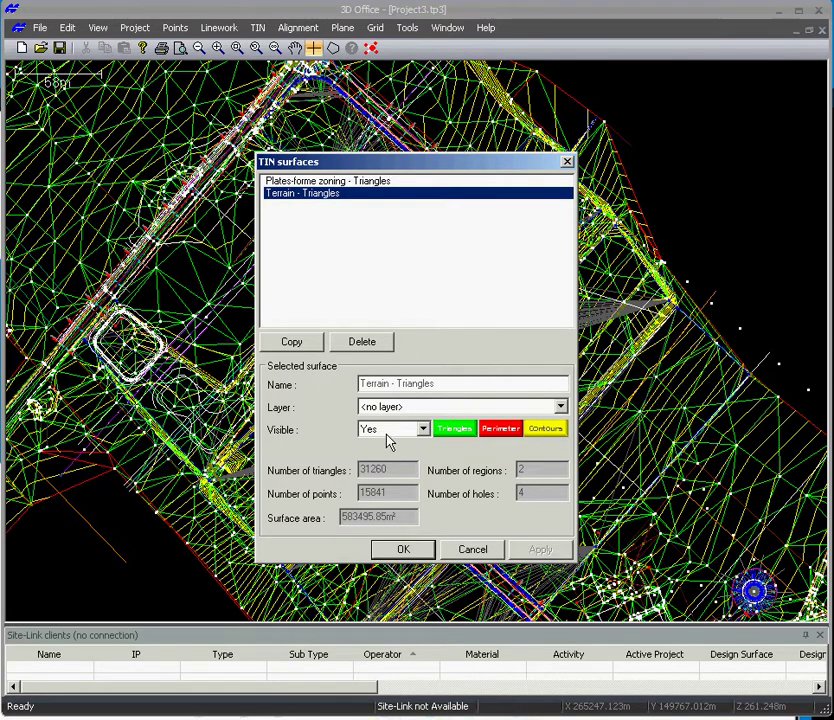
{"action": "left_click", "coordinate": [423, 430]}
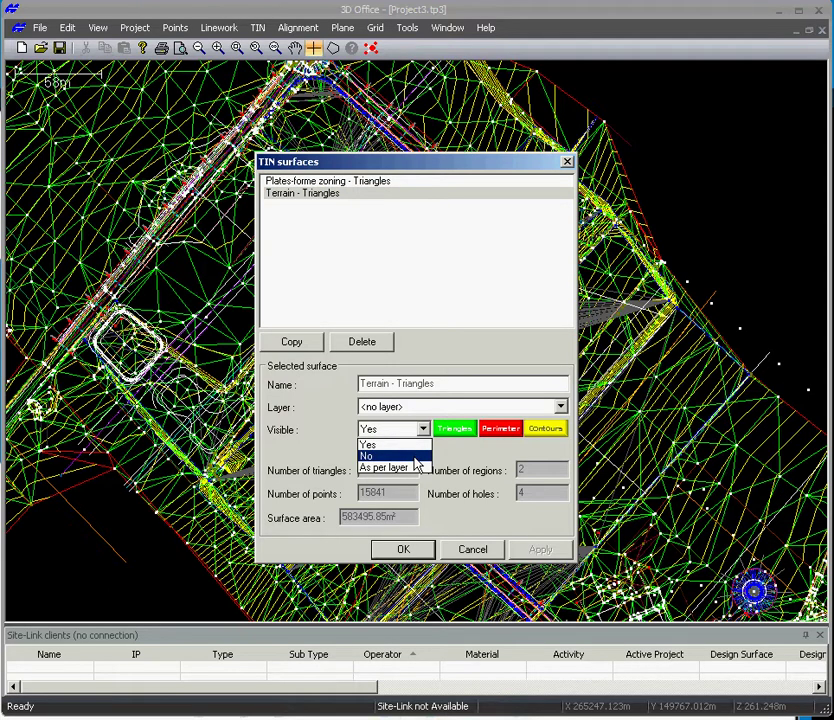
{"action": "left_click", "coordinate": [415, 456]}
{"action": "left_click", "coordinate": [404, 549]}
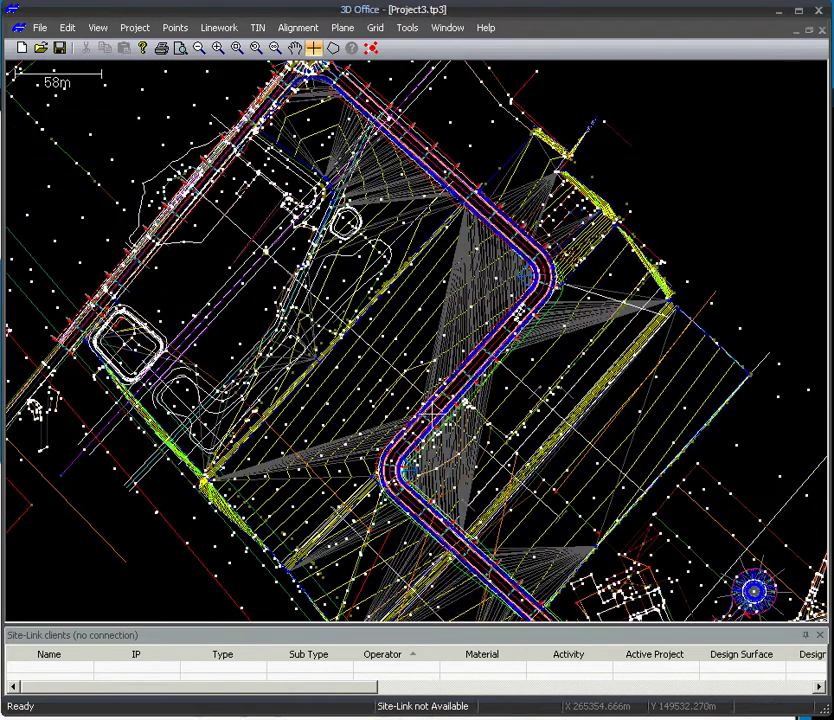
- View a TIN profile of the visible platform surface along a line crossing the central road from southeast to northwest
{"action": "left_click", "coordinate": [258, 28]}
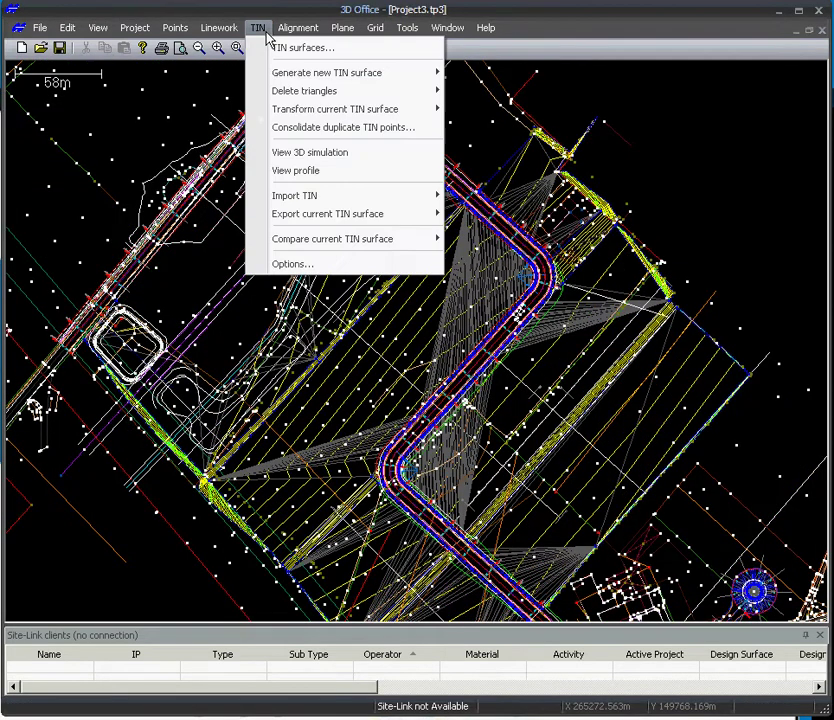
{"action": "left_click", "coordinate": [299, 177]}
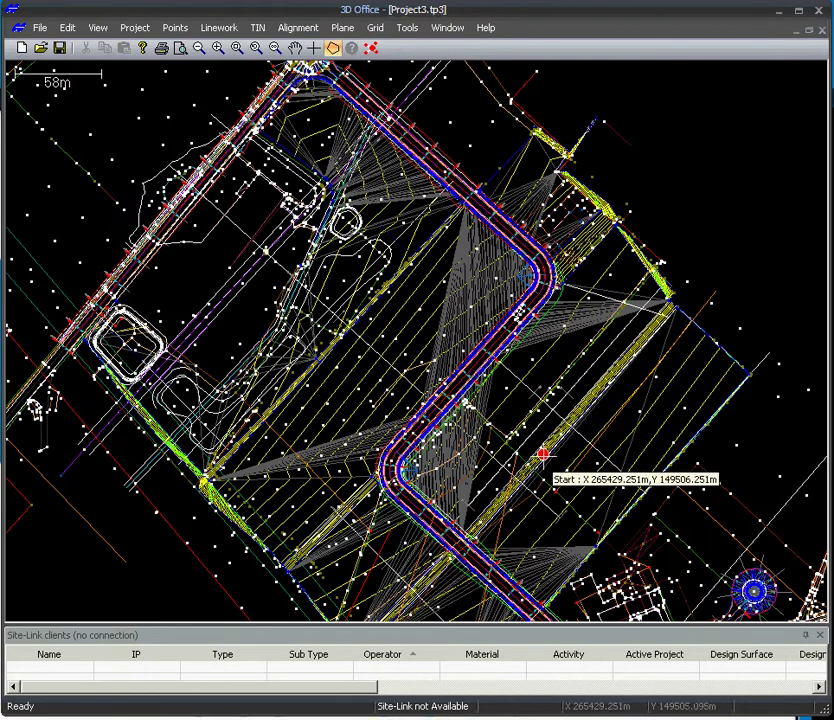
{"action": "left_click", "coordinate": [580, 536]}
{"action": "left_click", "coordinate": [369, 352]}
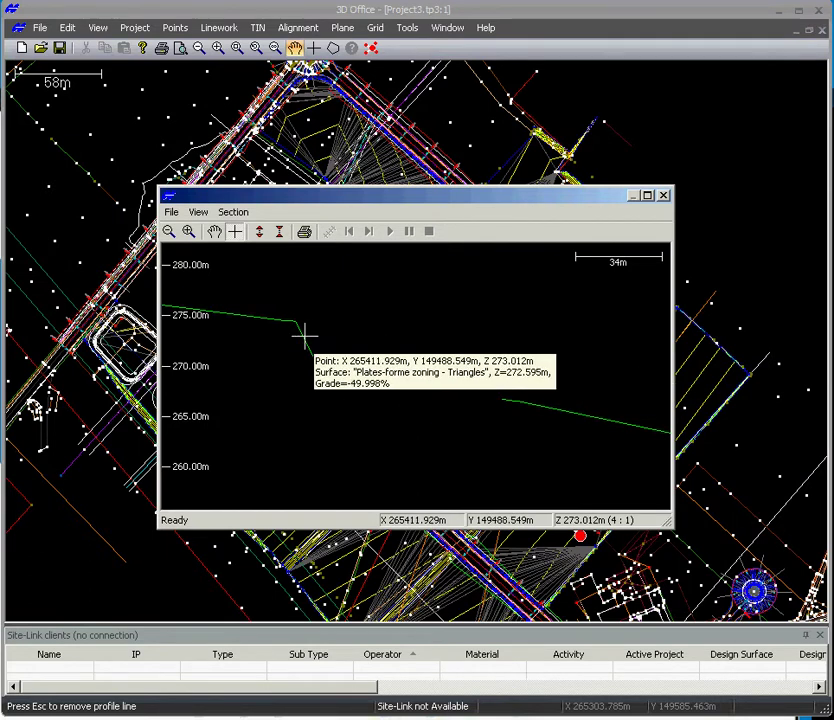
- Raise the profile's vertical exaggeration to 8:1, reduce it to 2:1, and close the profile view
{"action": "left_click", "coordinate": [262, 234]}
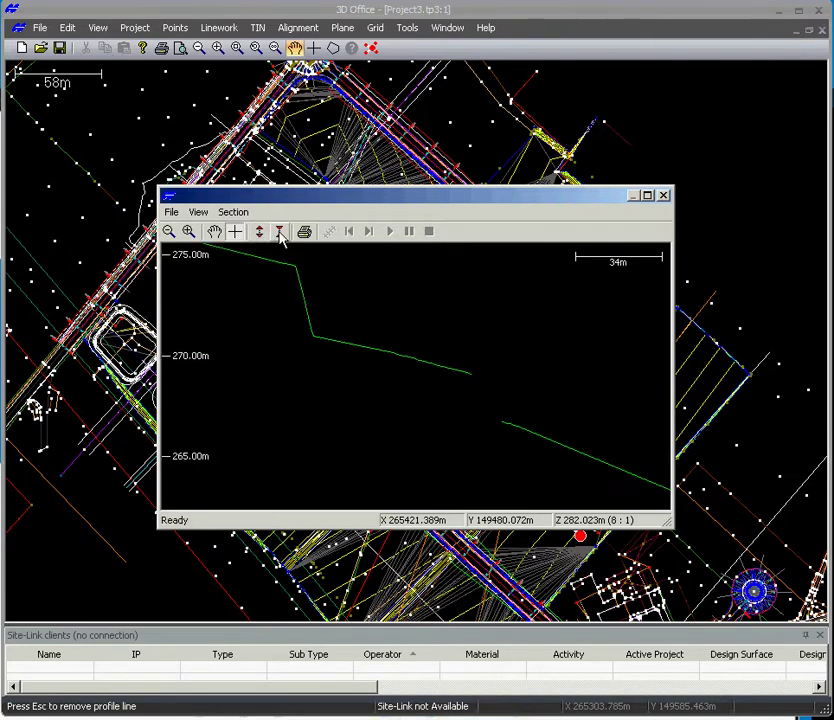
{"action": "left_click", "coordinate": [280, 233]}
{"action": "left_click", "coordinate": [280, 233]}
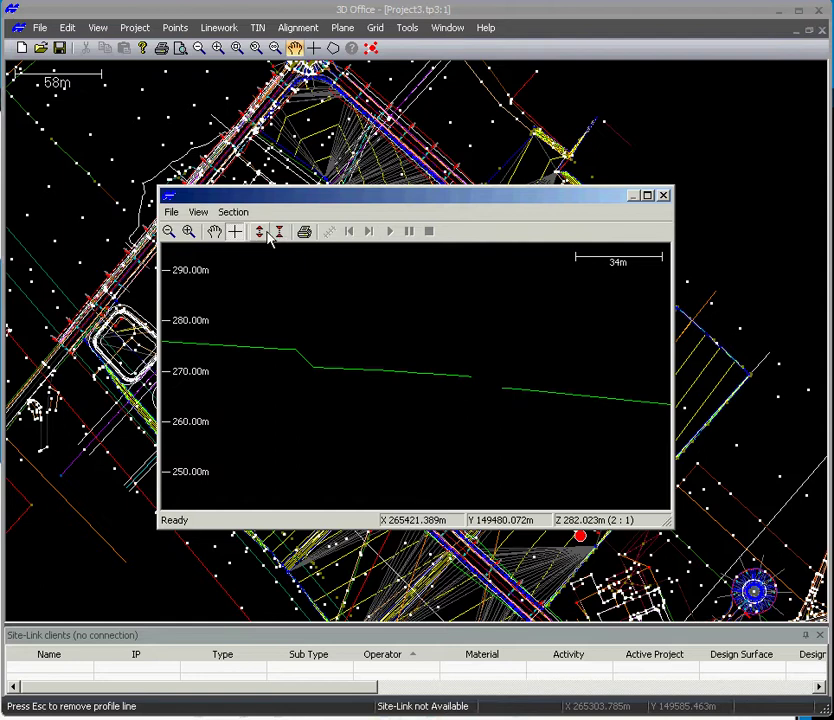
{"action": "left_click", "coordinate": [663, 198]}
- Show the Terrain - Triangles surface again by setting its visibility to Yes
{"action": "left_click", "coordinate": [258, 28]}
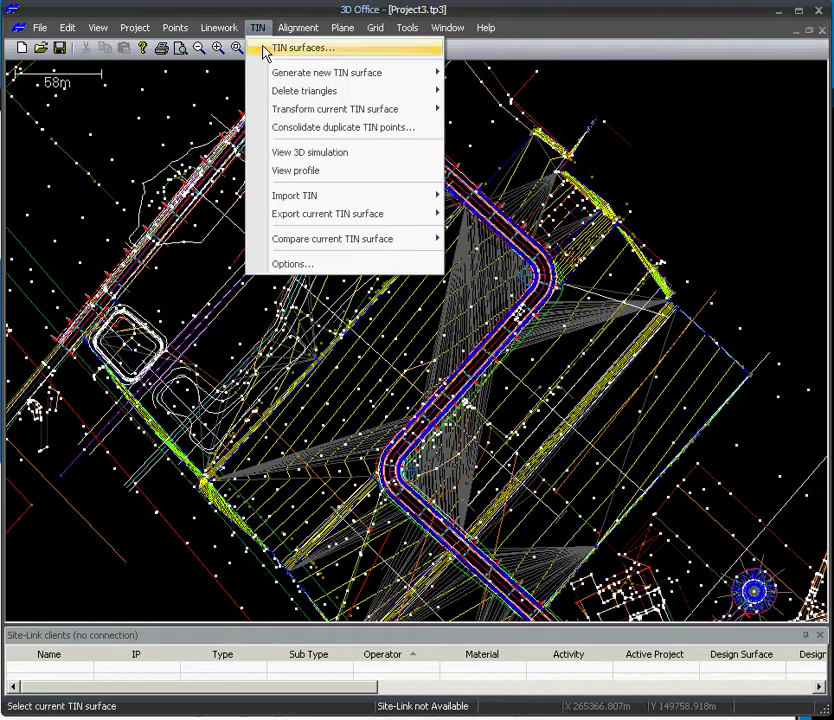
{"action": "left_click", "coordinate": [285, 47]}
{"action": "left_click", "coordinate": [423, 429]}
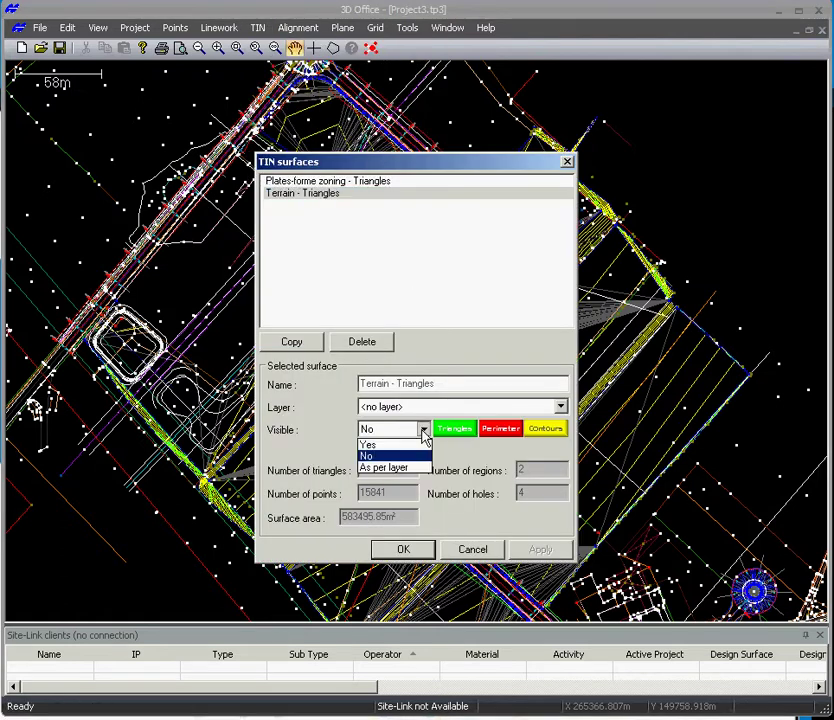
{"action": "left_click", "coordinate": [415, 442]}
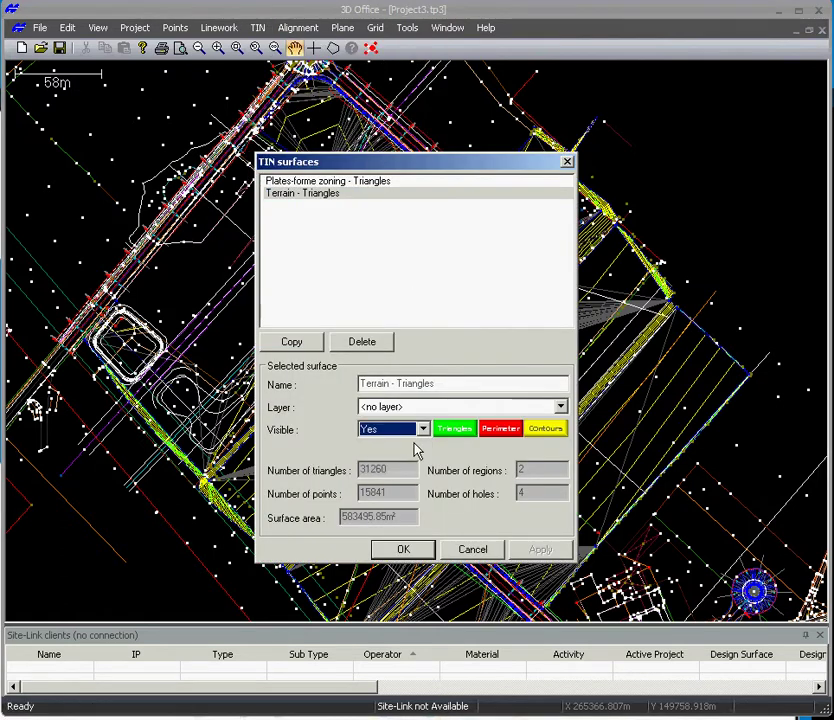
{"action": "left_click", "coordinate": [402, 548]}
- View a profile of the terrain and platform surfaces along a line across the site, and close the profile view
{"action": "left_click", "coordinate": [257, 28]}
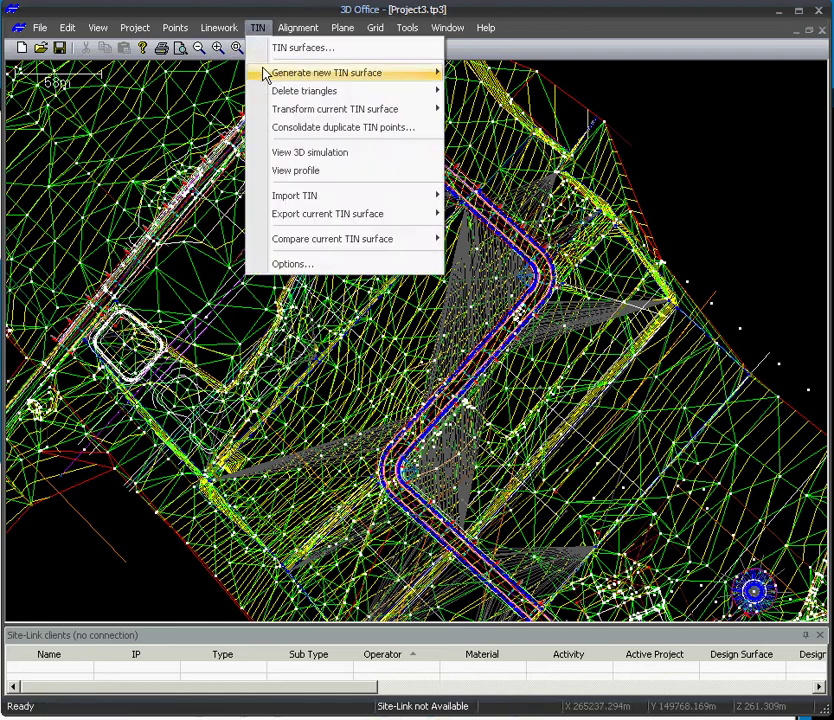
{"action": "left_click", "coordinate": [296, 170]}
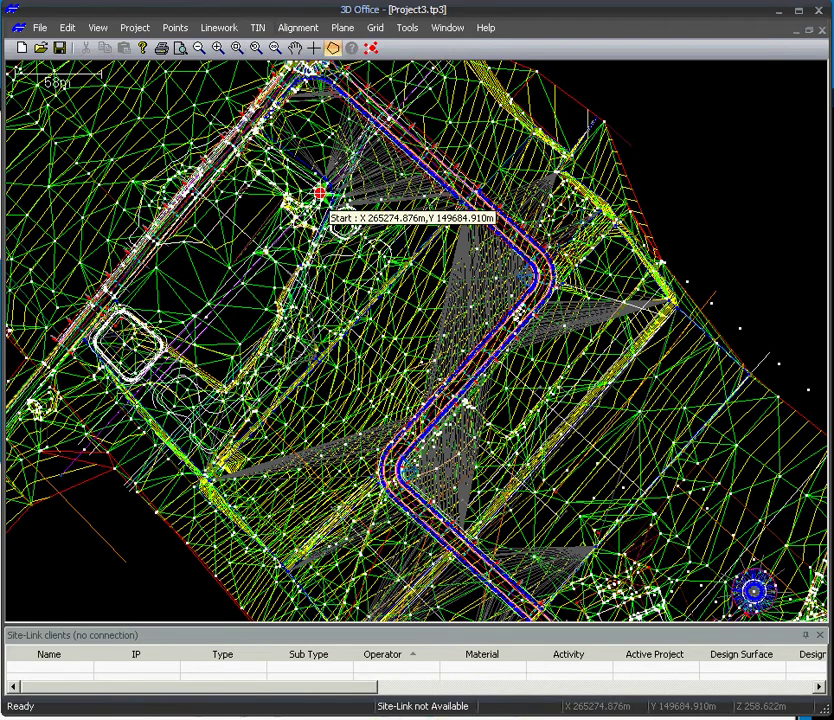
{"action": "left_click", "coordinate": [337, 289]}
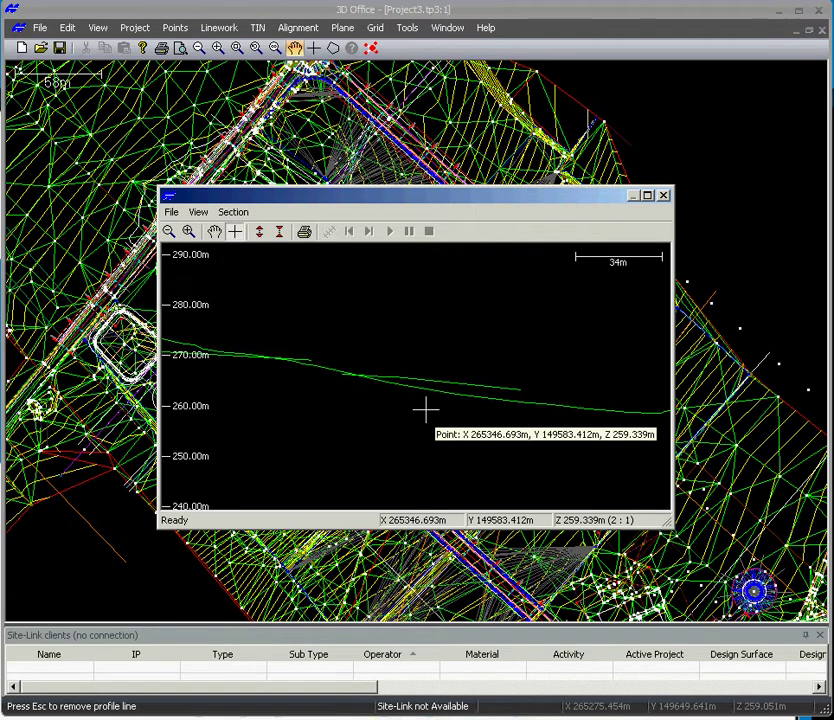
{"action": "left_click", "coordinate": [663, 195]}
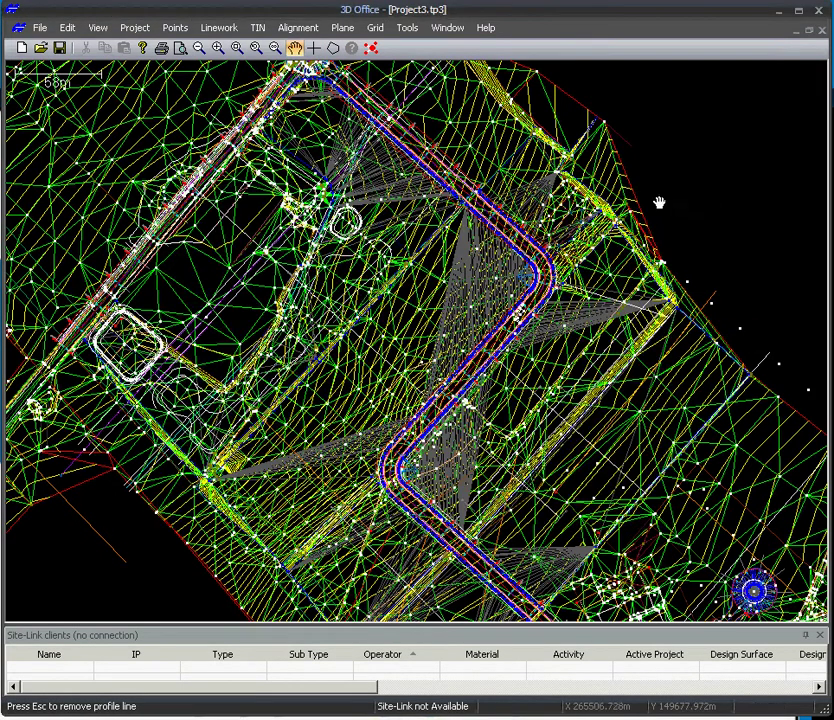
- Select Terrain - Triangles as the current TIN surface
{"action": "left_click", "coordinate": [263, 30]}
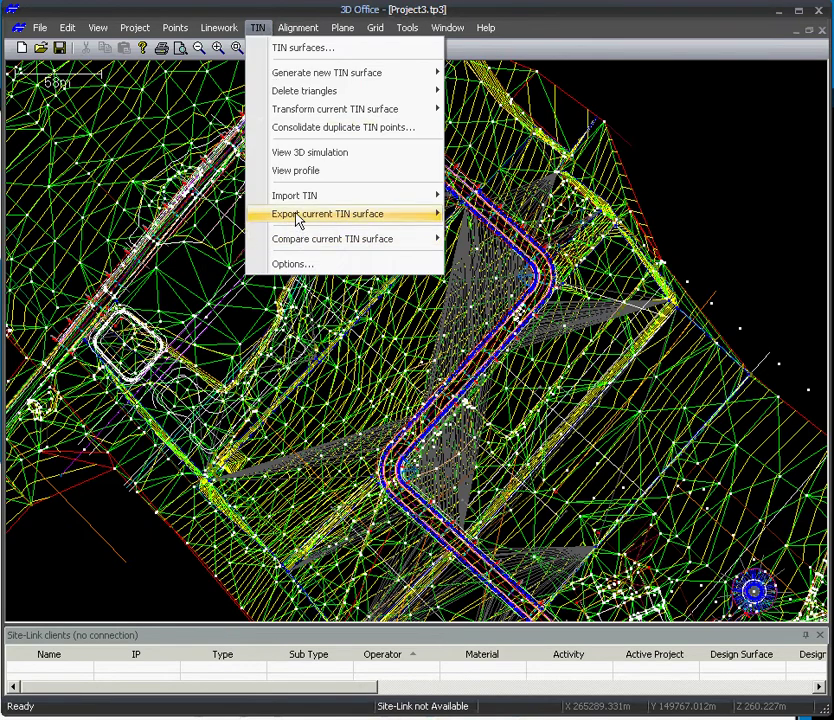
{"action": "left_click", "coordinate": [273, 50]}
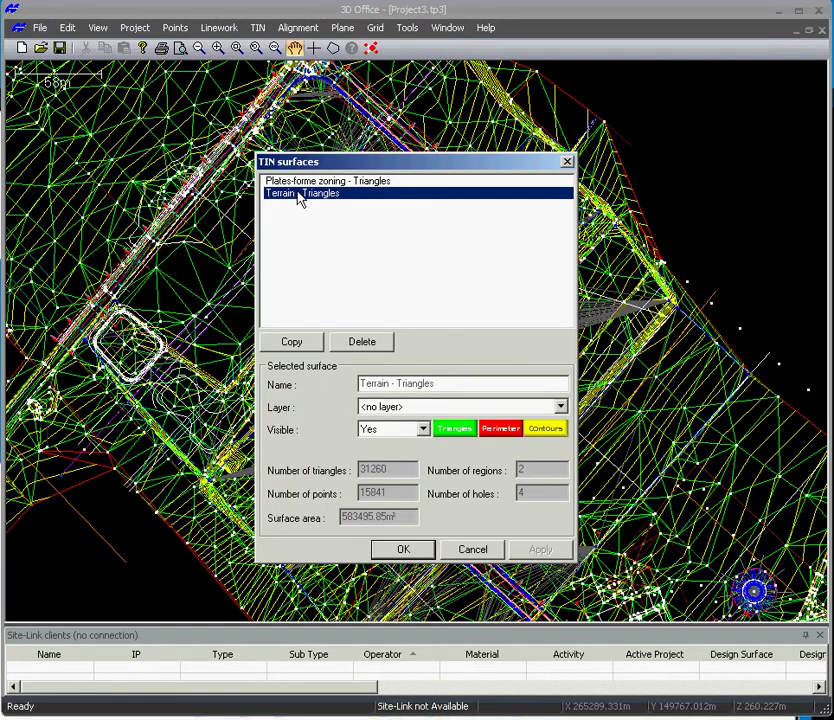
{"action": "left_click", "coordinate": [401, 549]}
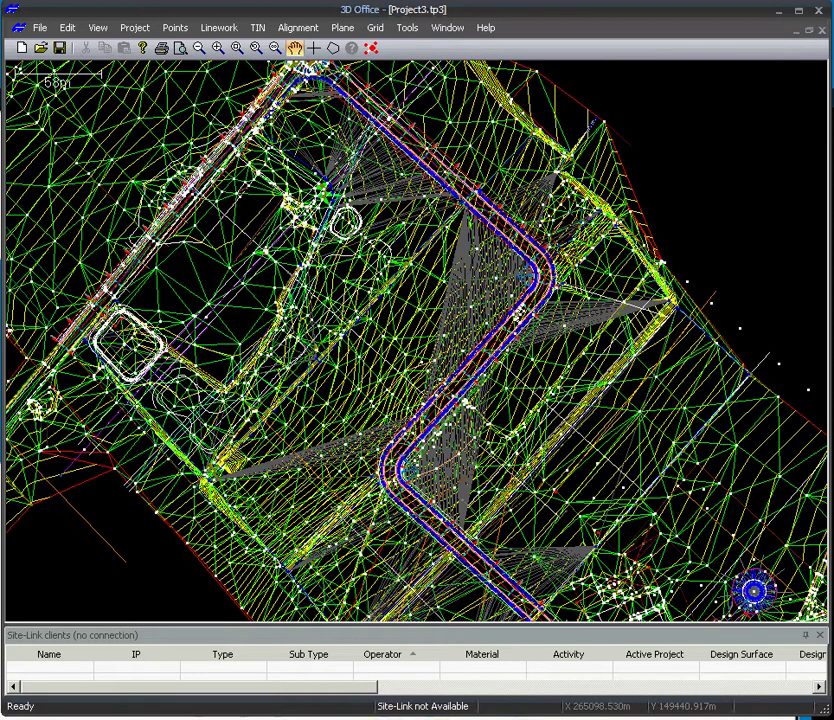
- Open the 3D TIN file (*.TN3) export for the current Terrain - Triangles surface and leave it without saving
{"action": "left_click", "coordinate": [258, 28]}
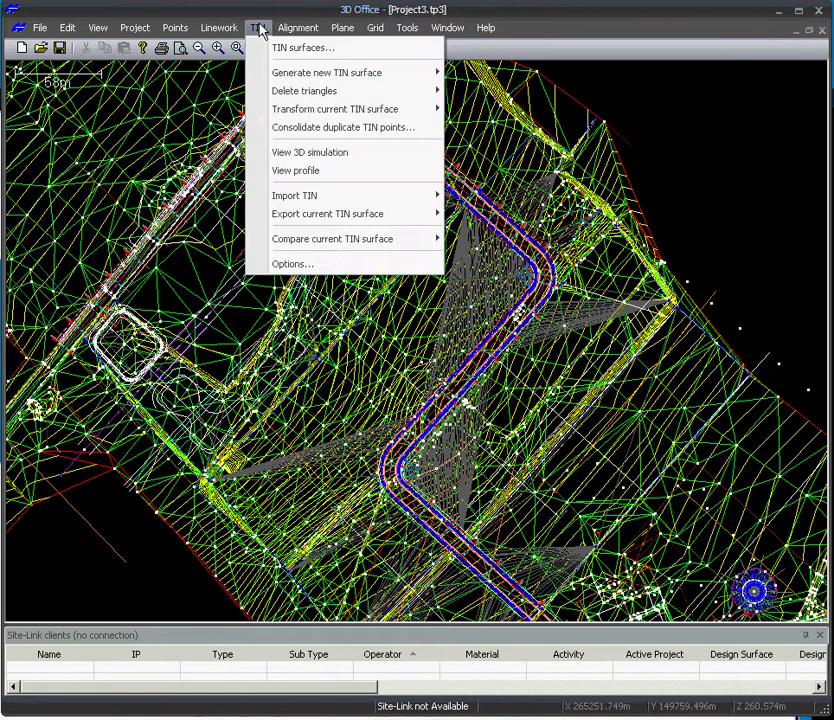
{"action": "mouse_move", "coordinate": [316, 222]}
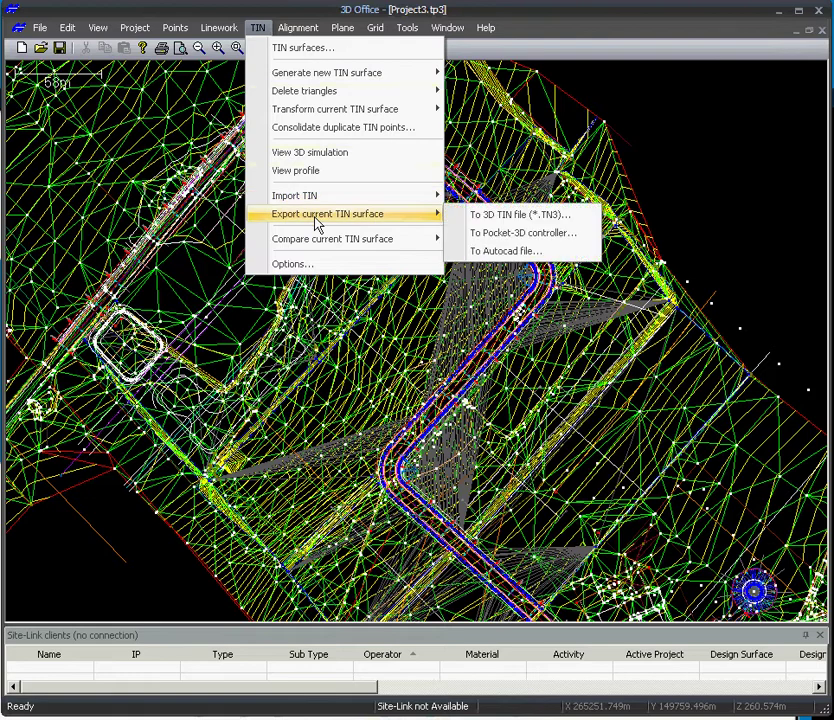
{"action": "left_click", "coordinate": [521, 220]}
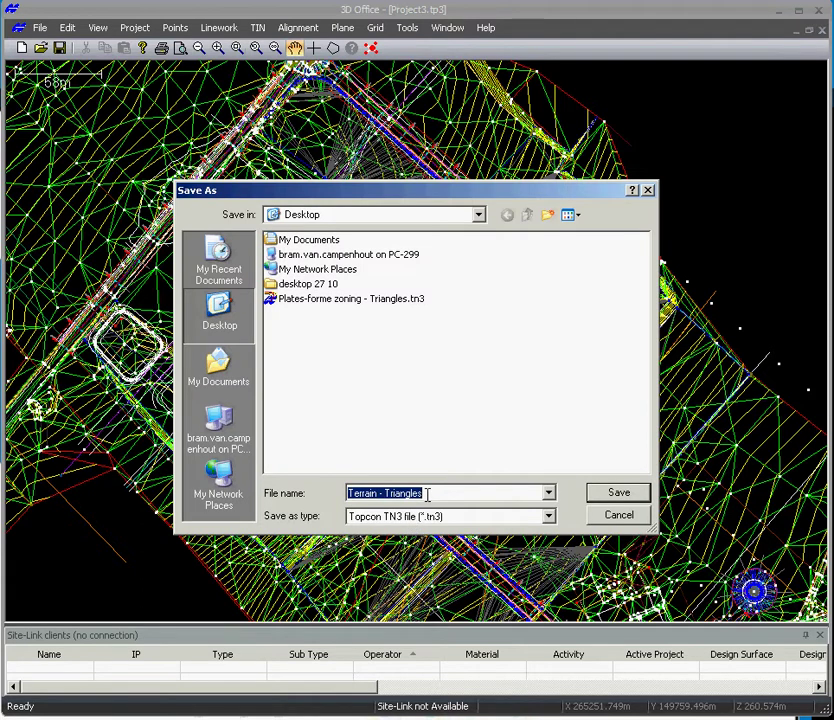
{"action": "left_click", "coordinate": [612, 519]}
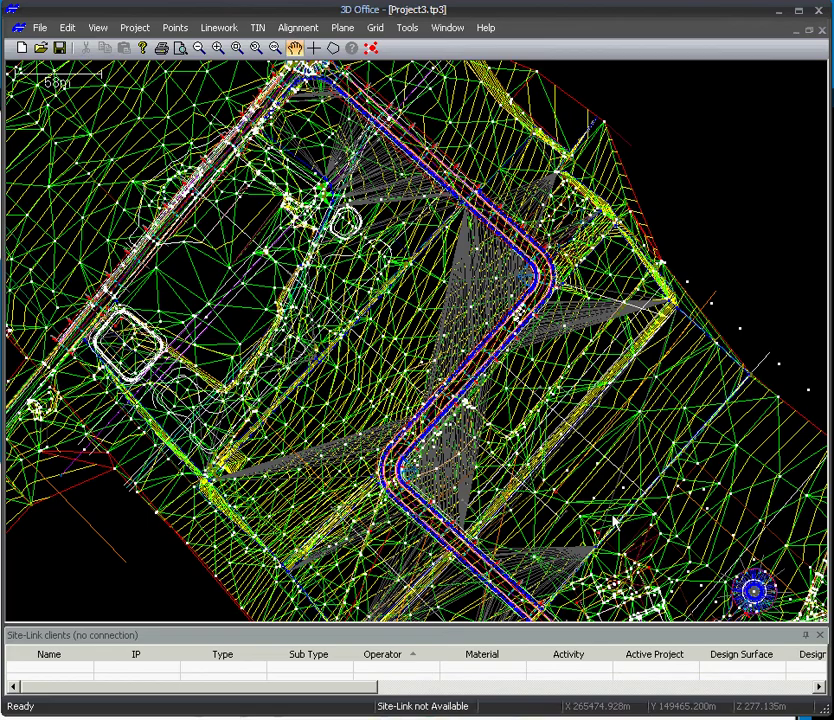